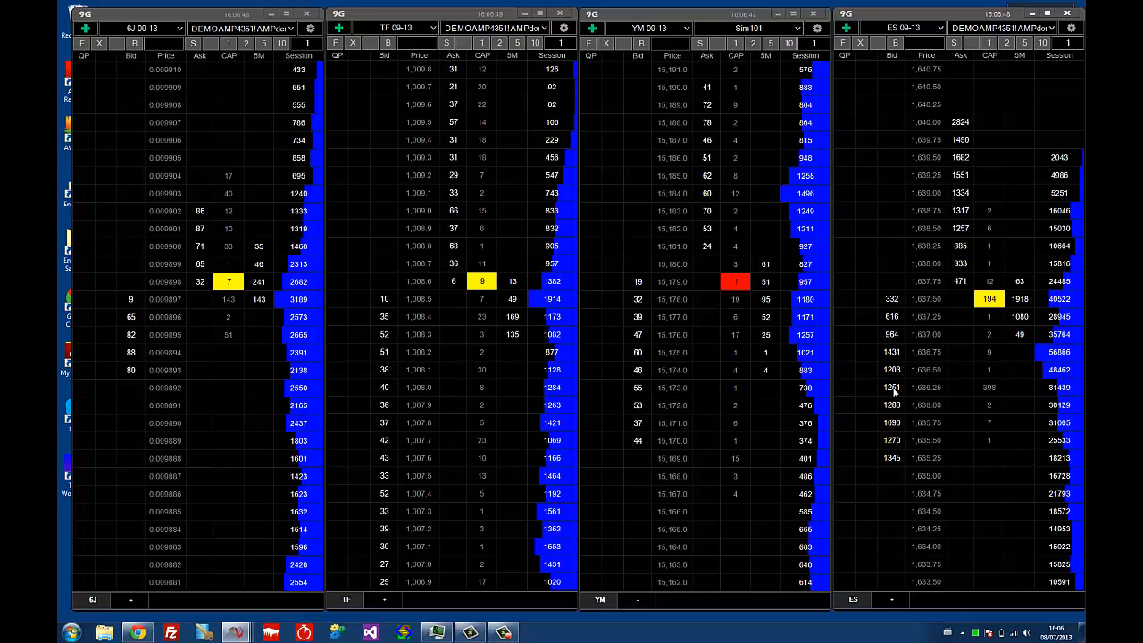
Place buy orders totalling 14 contracts at 1,636.25 in the ES order book and cancel them
click(893, 390)
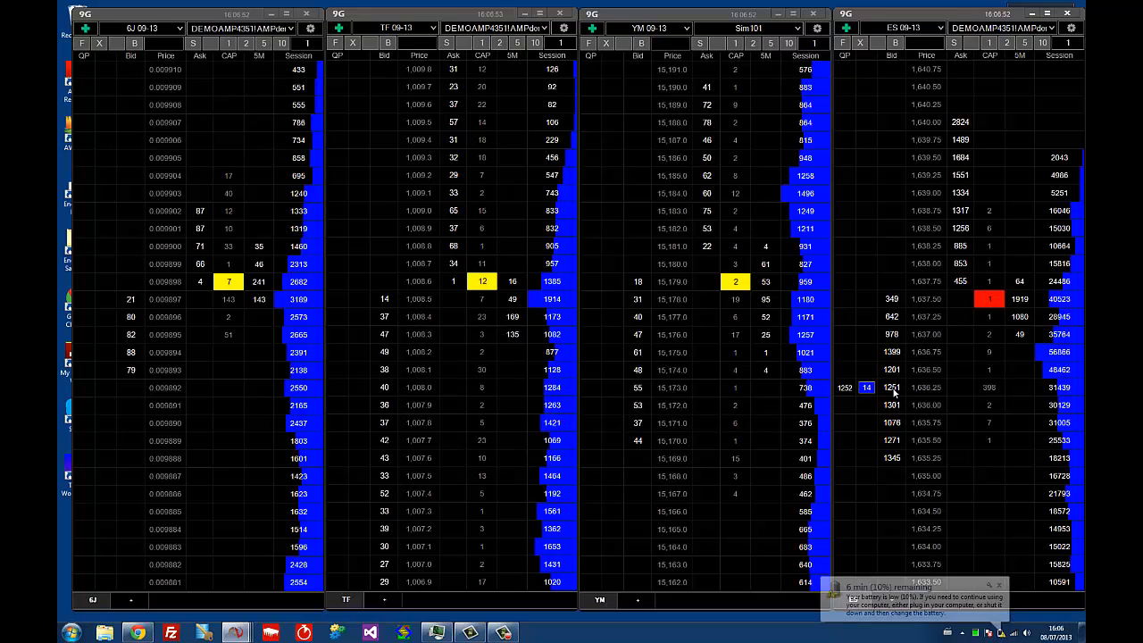
click(999, 585)
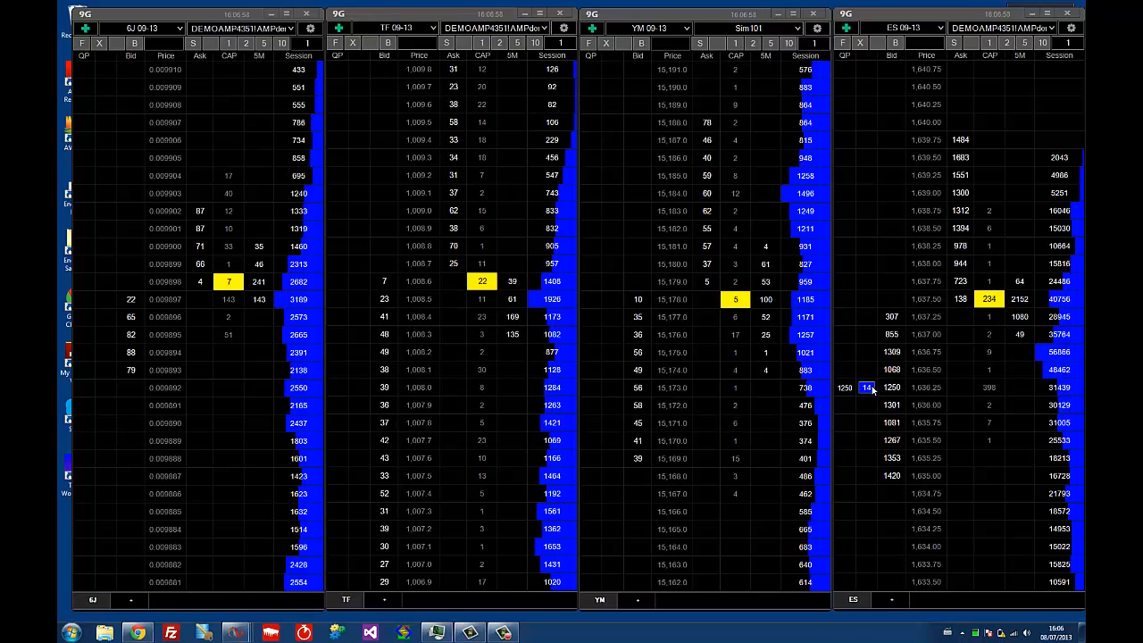
click(872, 387)
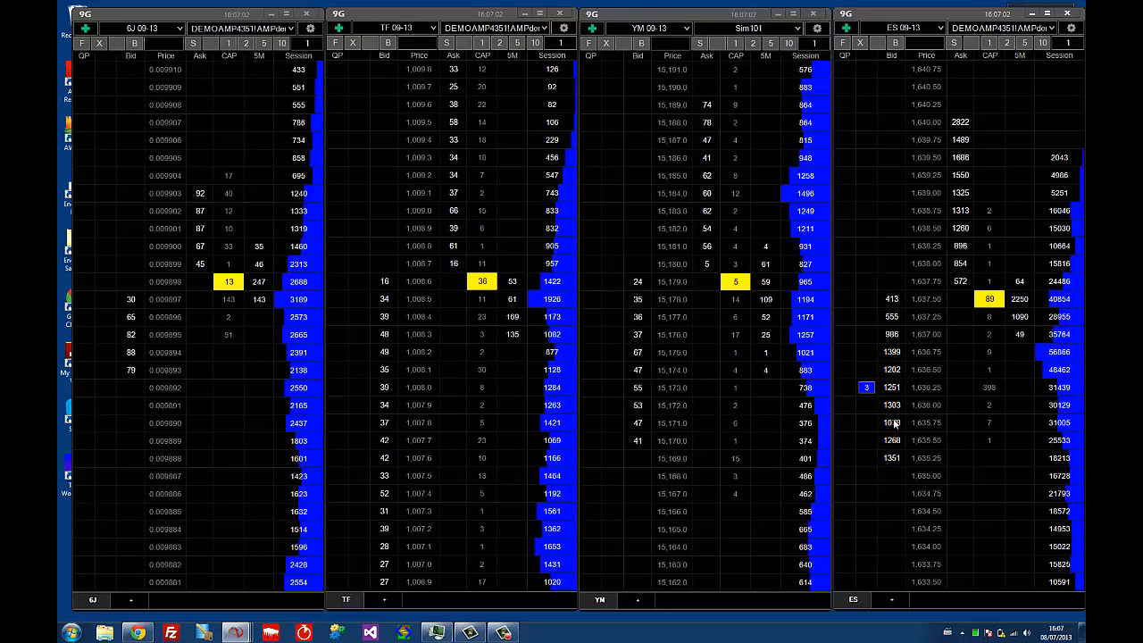
scroll(915, 352, down, 2)
scroll(915, 352, up, 5)
scroll(916, 352, down, 2)
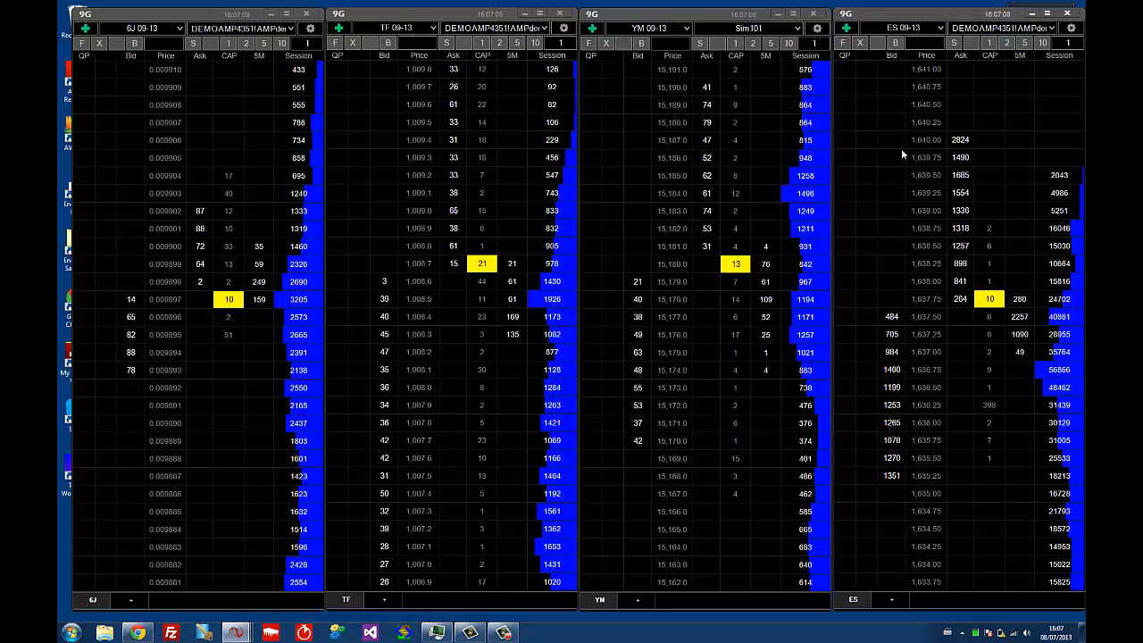
Open the ES window's settings and inspect the Main grid and its columns in the 9G Order Book form specification
click(1072, 30)
click(596, 122)
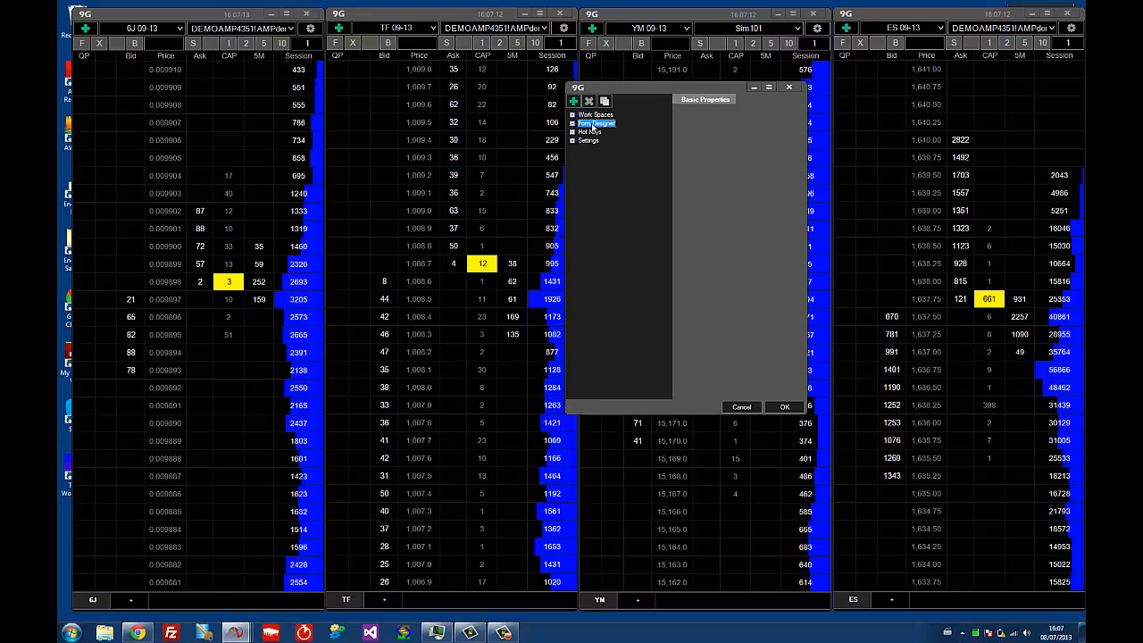
click(572, 123)
click(582, 132)
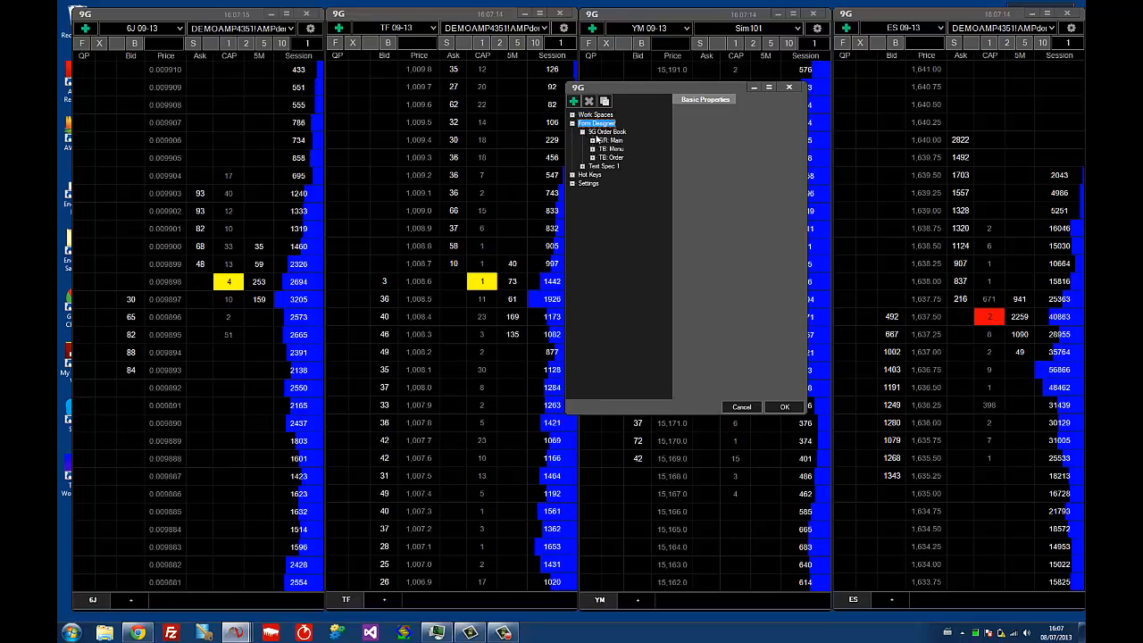
click(607, 131)
click(605, 149)
click(610, 141)
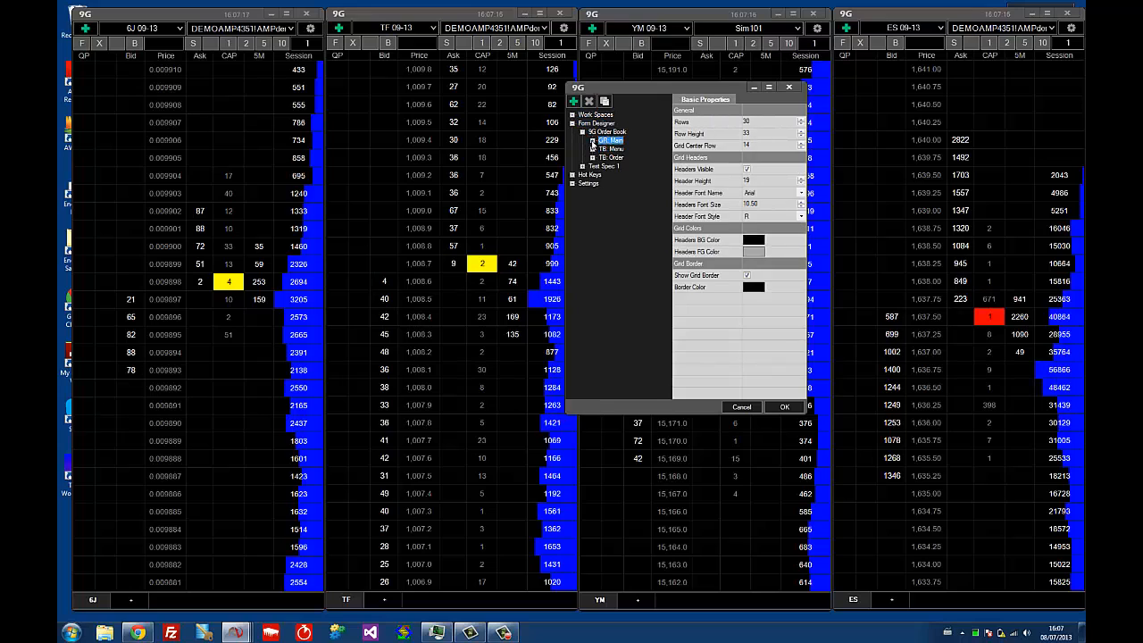
click(592, 140)
click(619, 158)
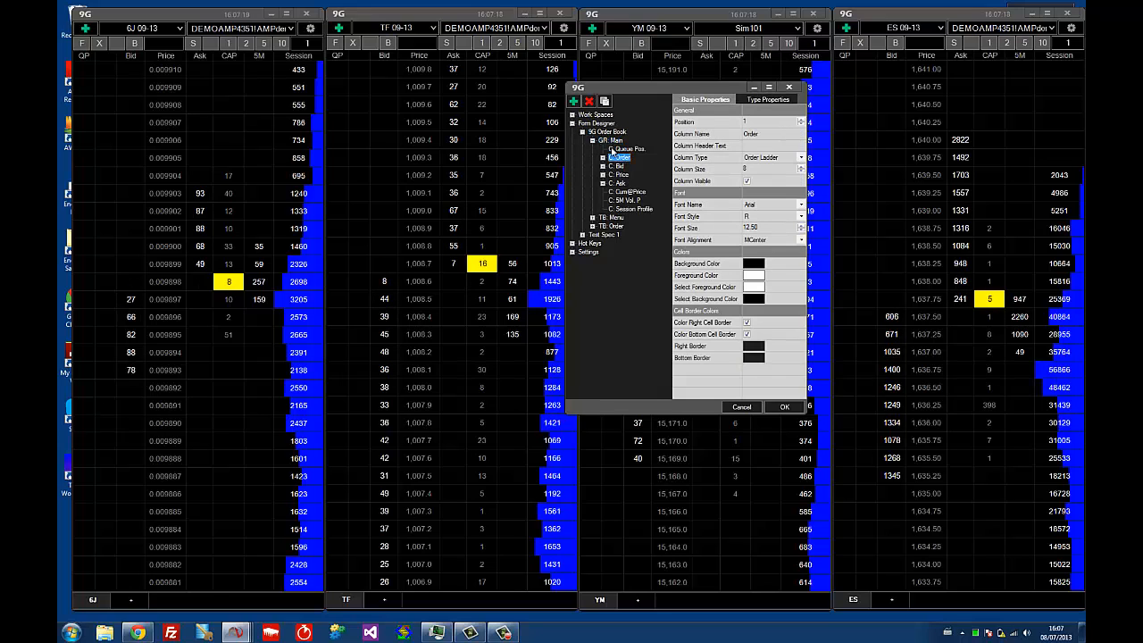
click(616, 141)
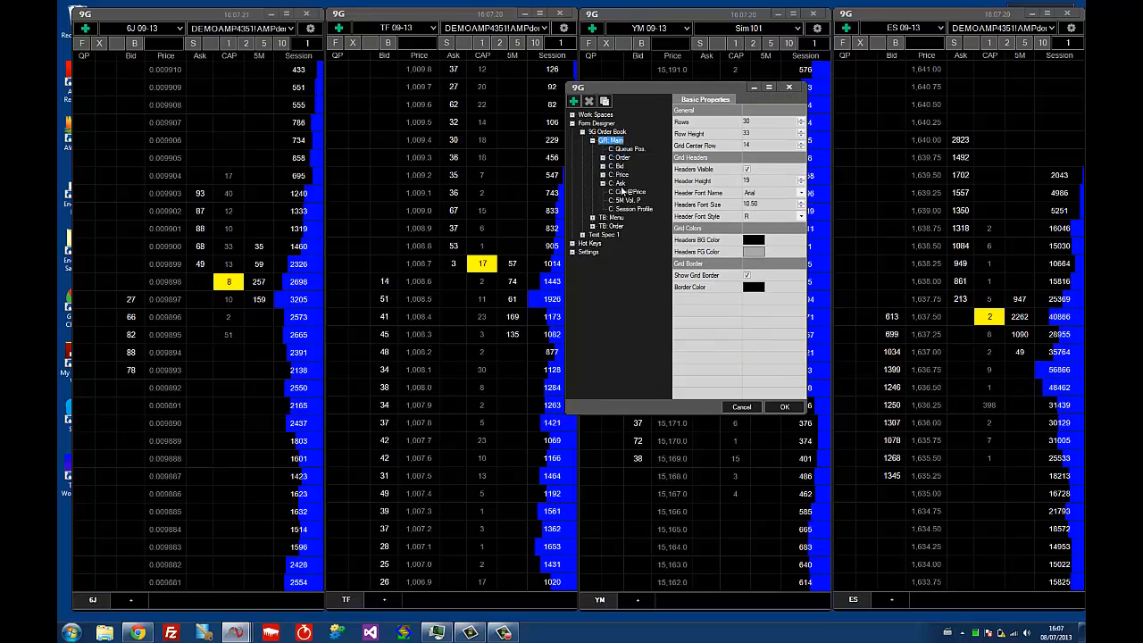
Review the double-click buy and sell actions on the Bid and Ask columns of the 9G Order Book's Main grid
click(603, 166)
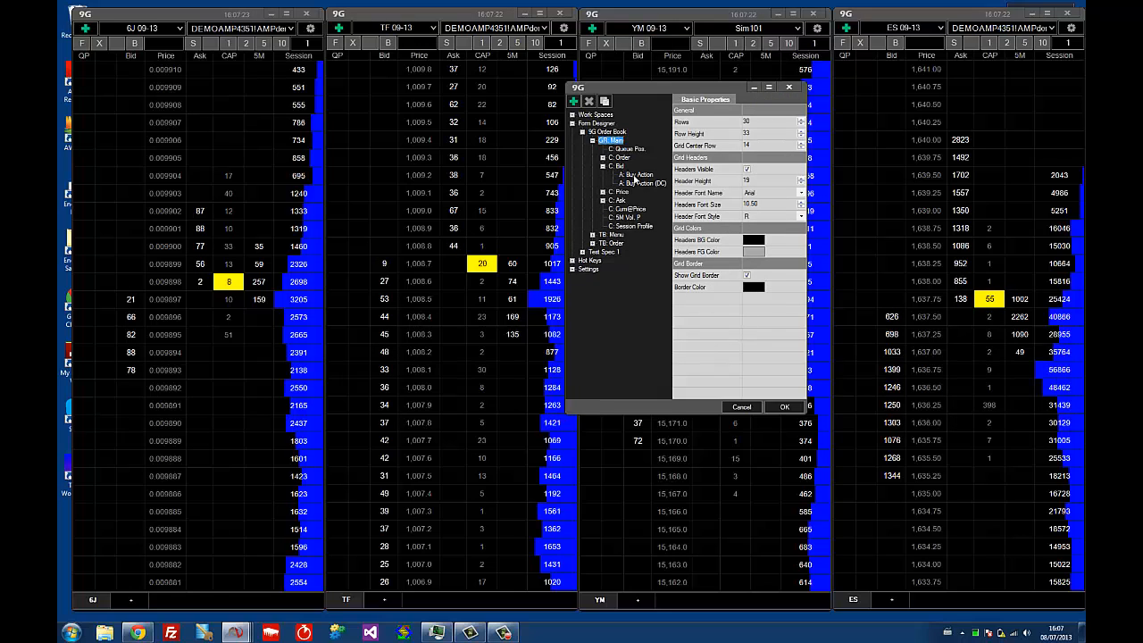
click(636, 176)
click(646, 183)
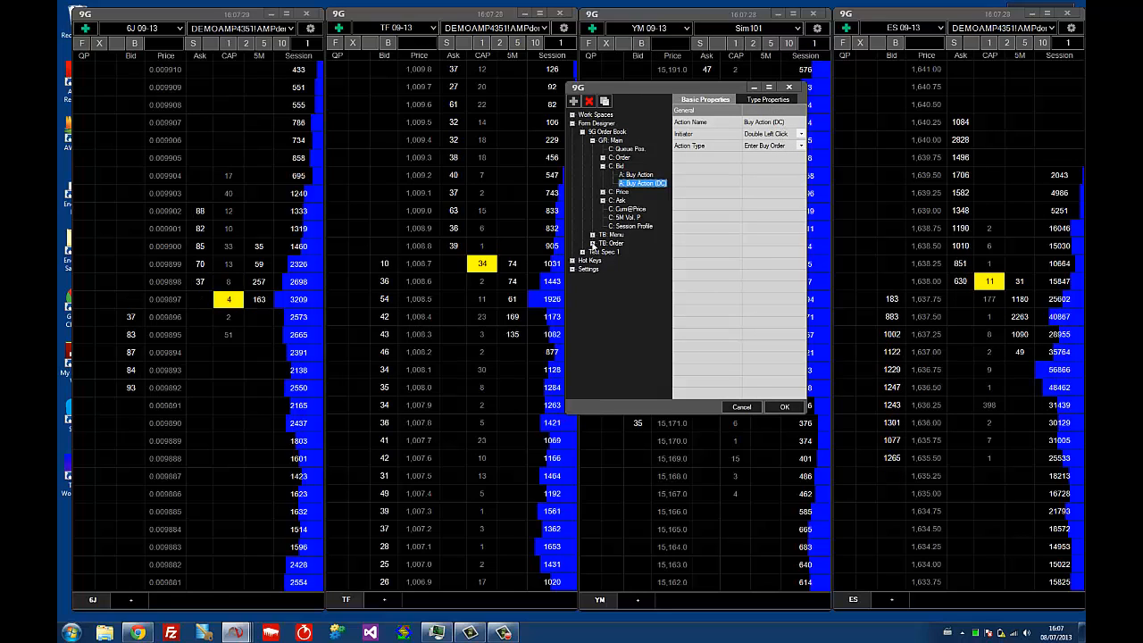
click(603, 202)
click(638, 218)
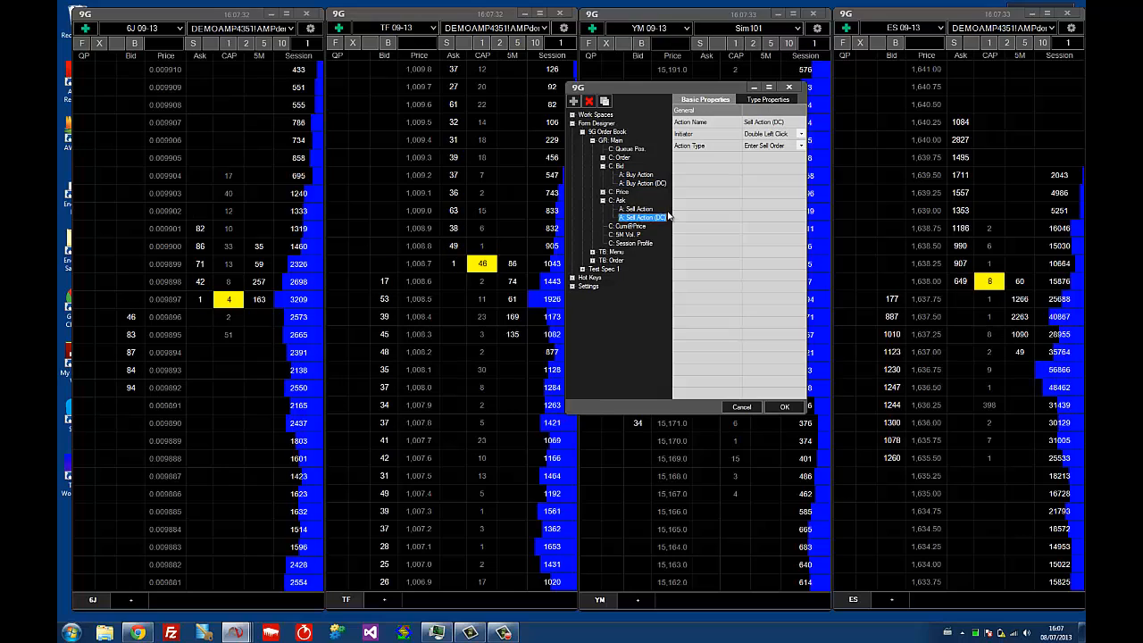
click(603, 166)
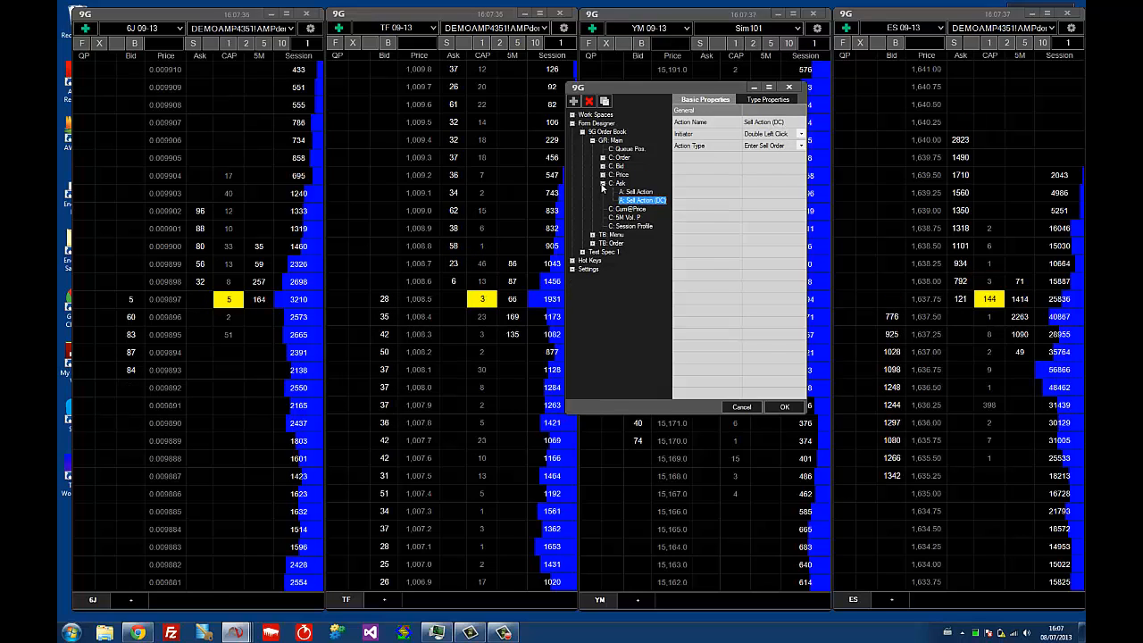
click(602, 184)
click(592, 141)
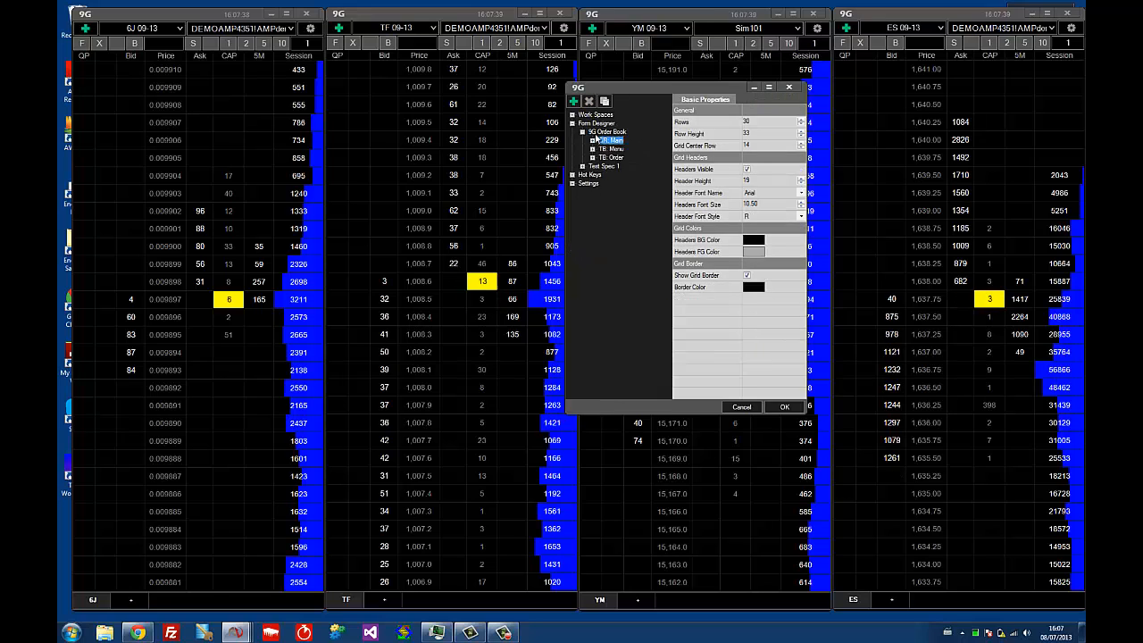
Review the basic properties of the 9G Order Book and Test Spec 1 form specifications
click(595, 133)
click(601, 167)
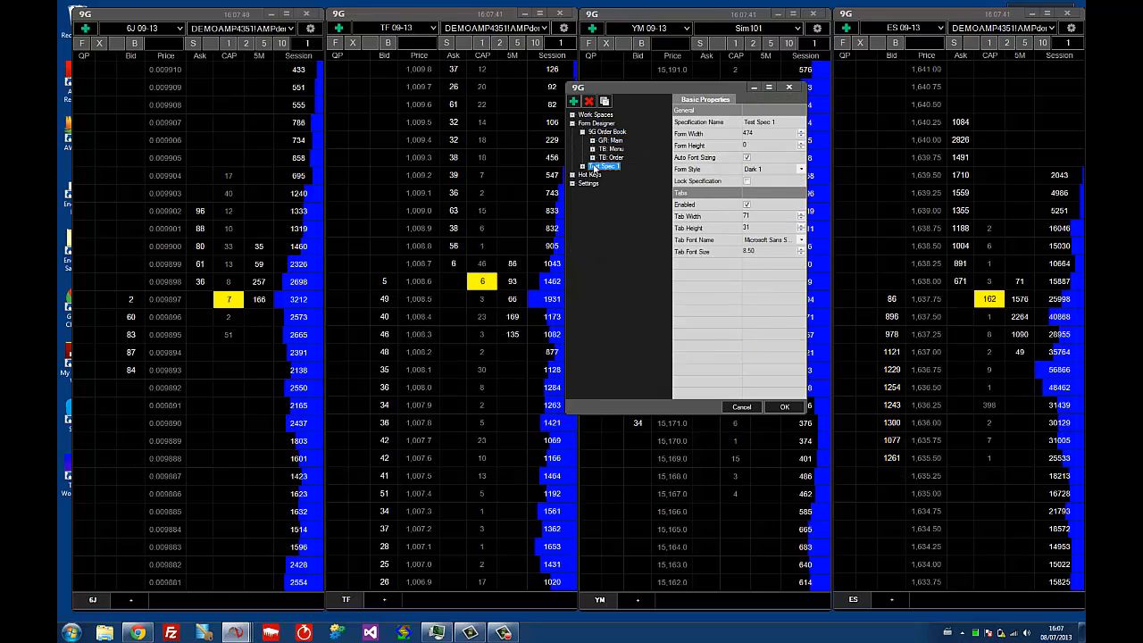
click(601, 167)
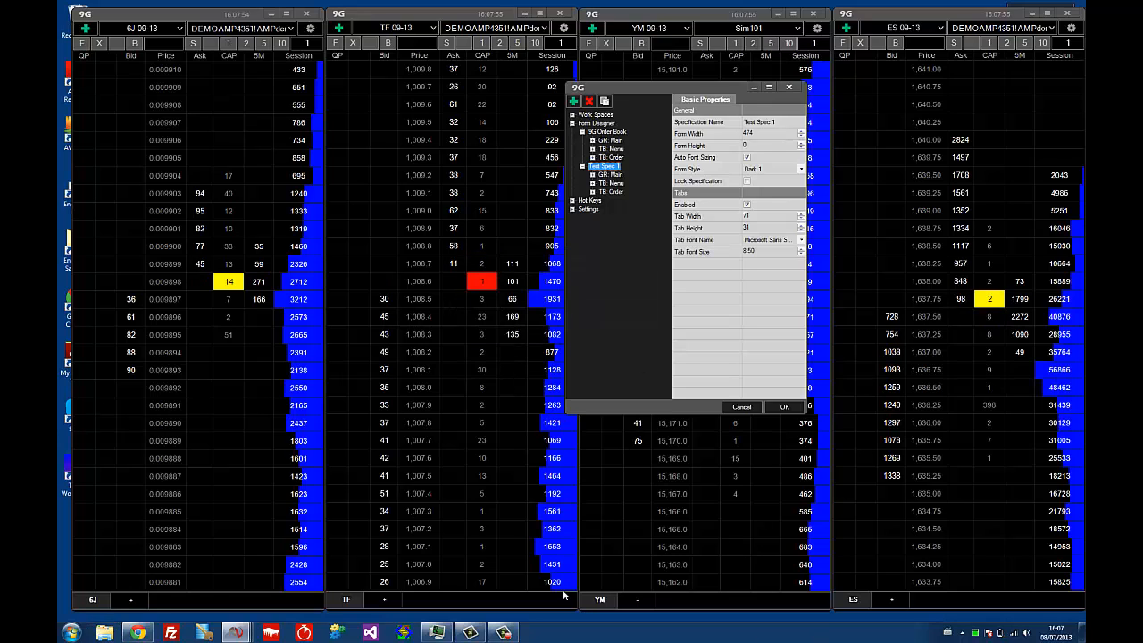
click(503, 632)
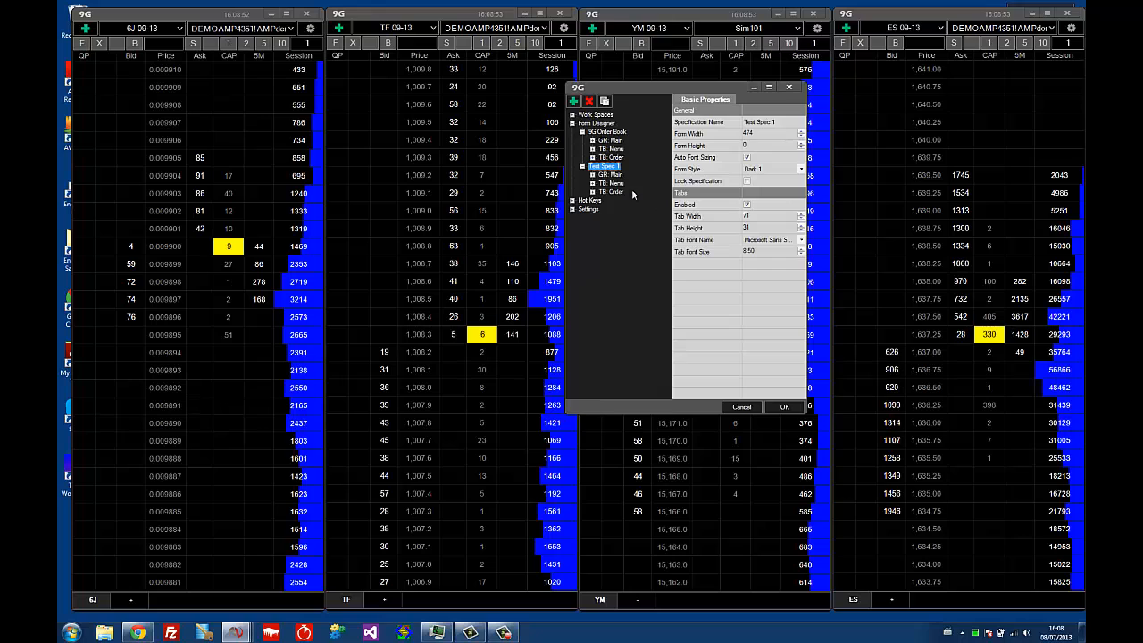
click(610, 132)
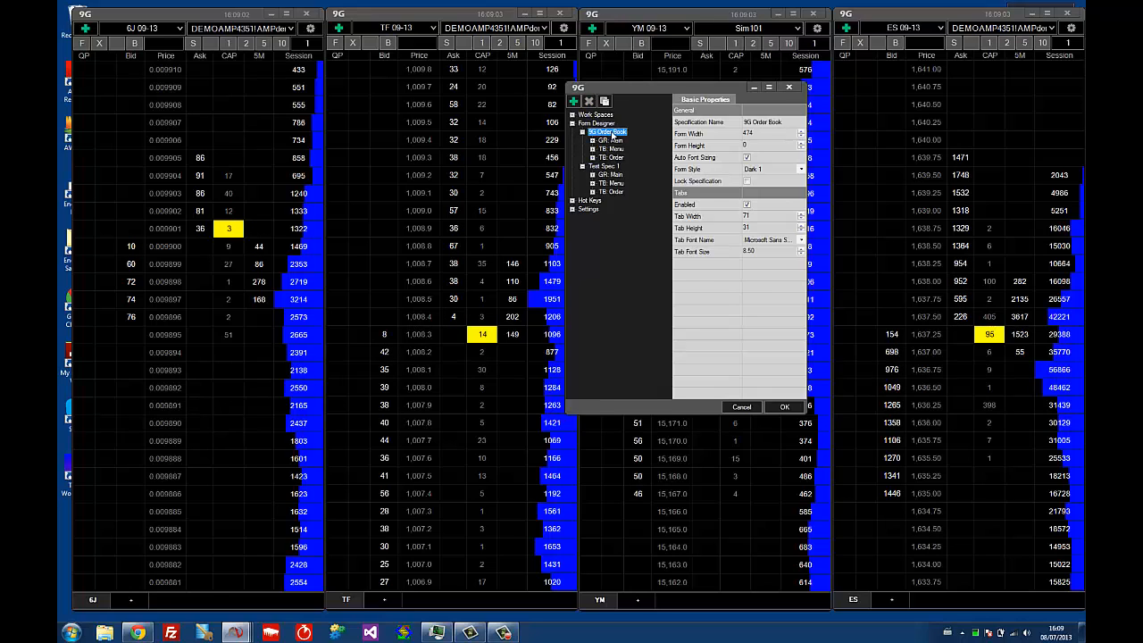
click(605, 167)
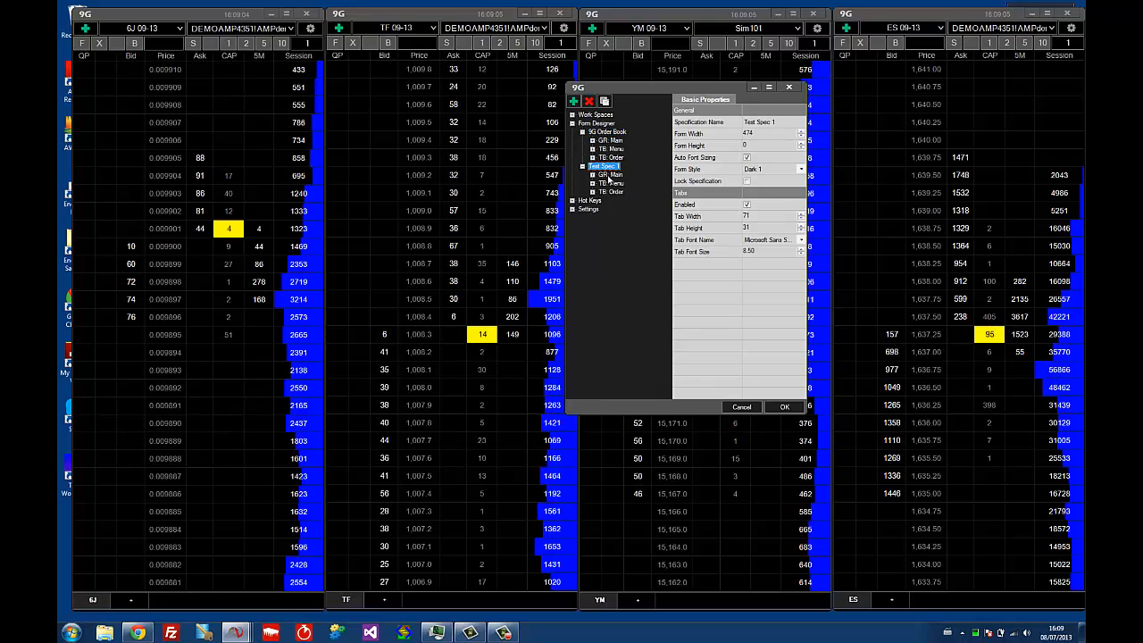
Delete Buy Action (DC) from the Bid column of Test Spec 1's Main grid and test buying at 1,636.75 in the ES book
click(610, 175)
click(593, 176)
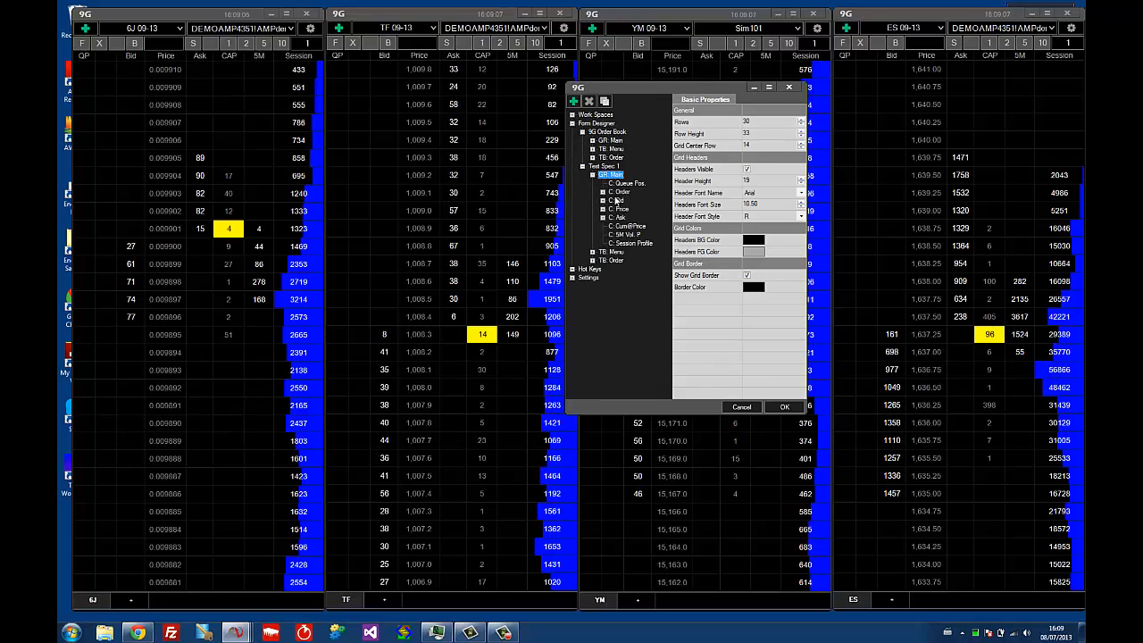
click(616, 200)
click(603, 200)
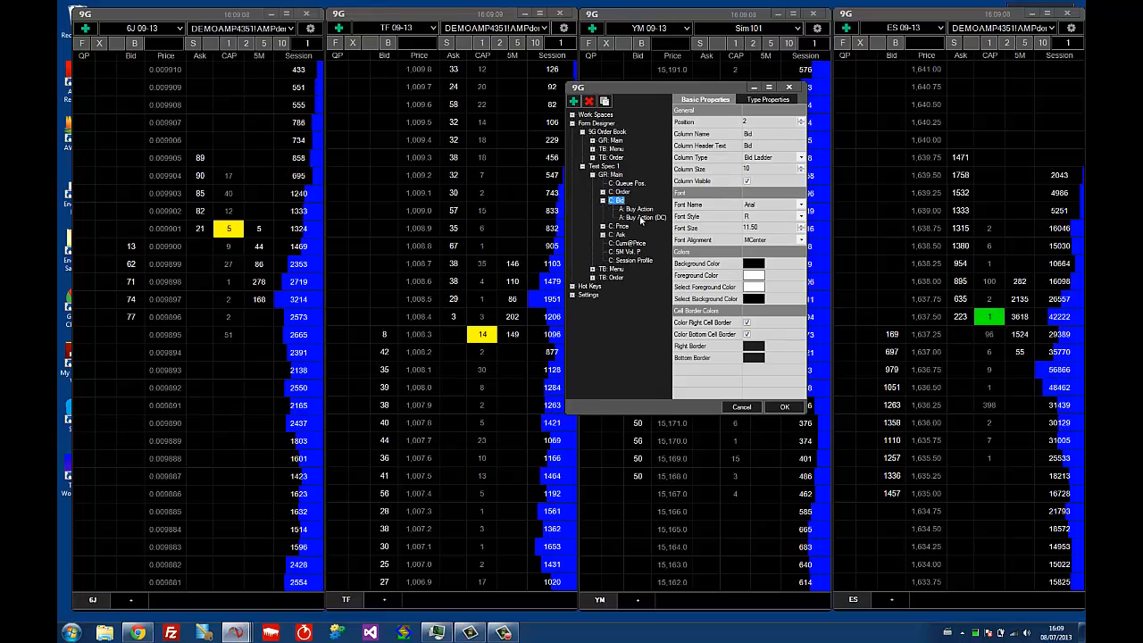
click(640, 218)
click(589, 101)
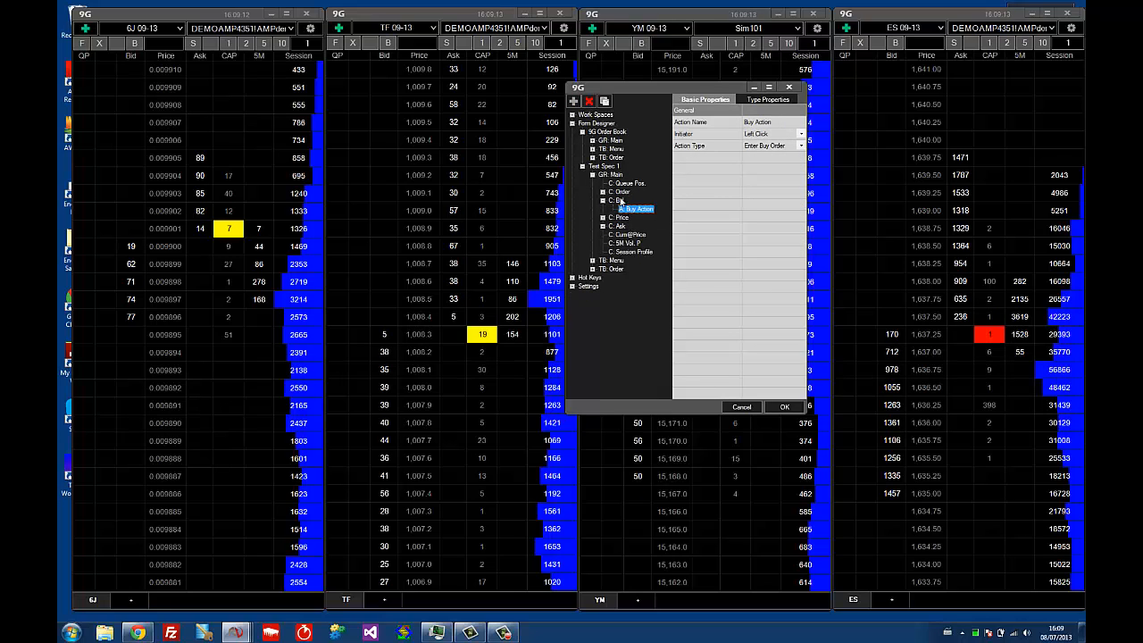
click(784, 407)
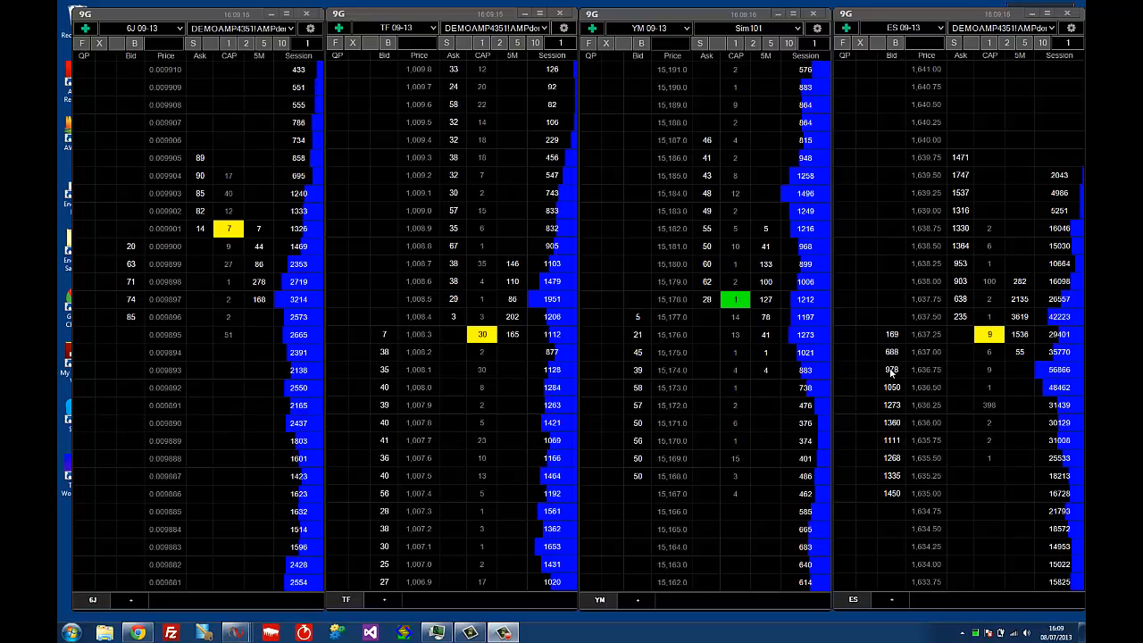
click(890, 373)
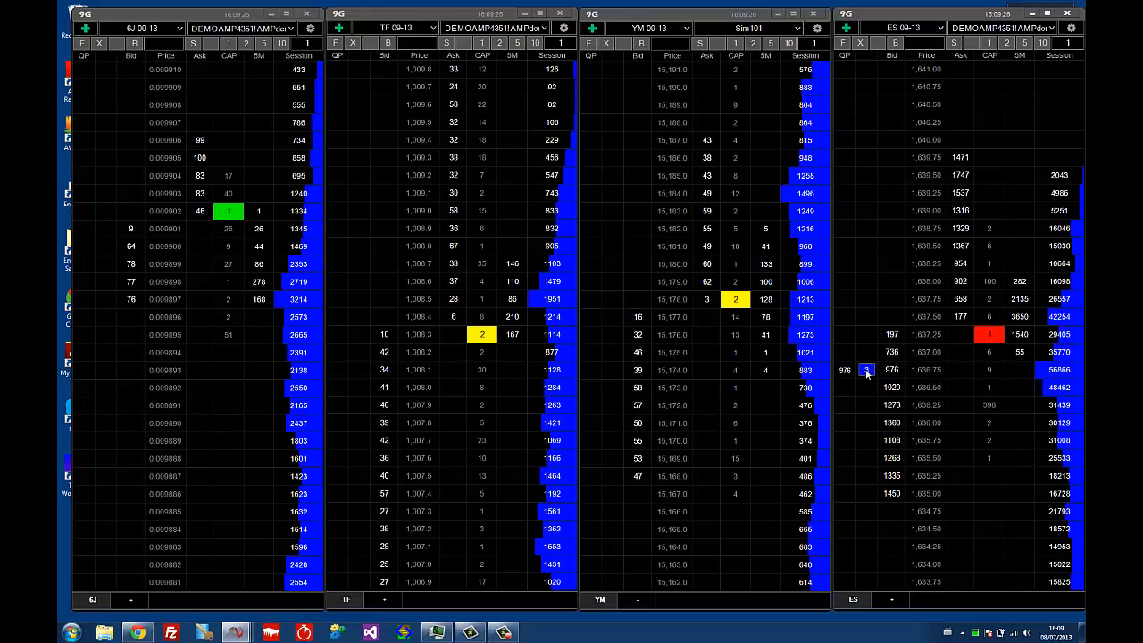
Reopen the settings and view the Buy Action of the Bid column in Test Spec 1's Main grid
click(1071, 28)
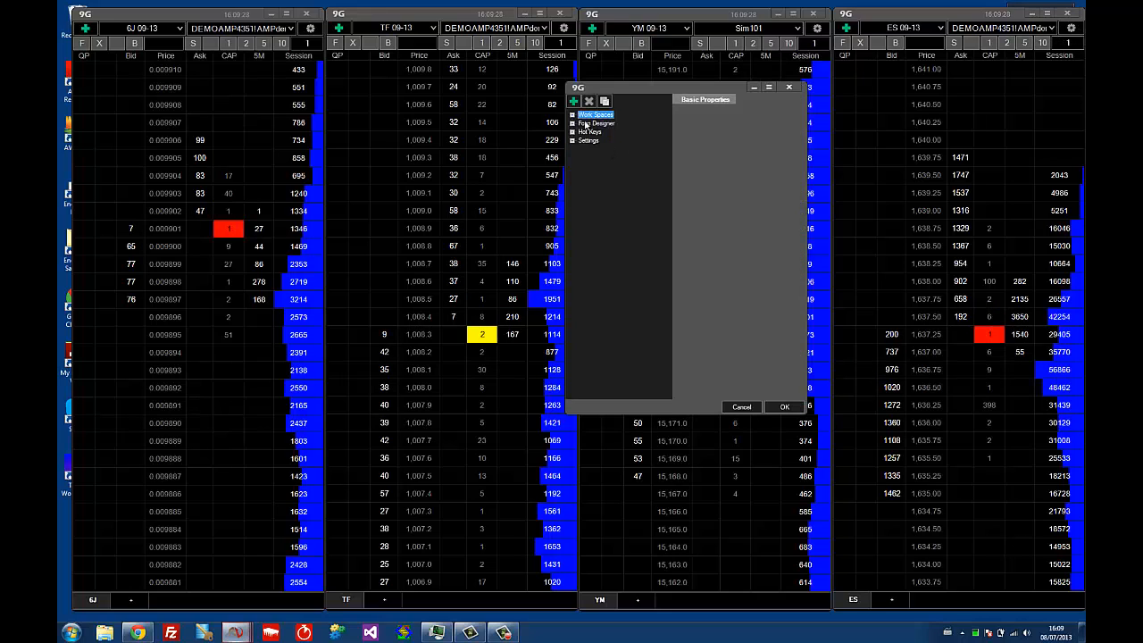
click(588, 123)
click(572, 124)
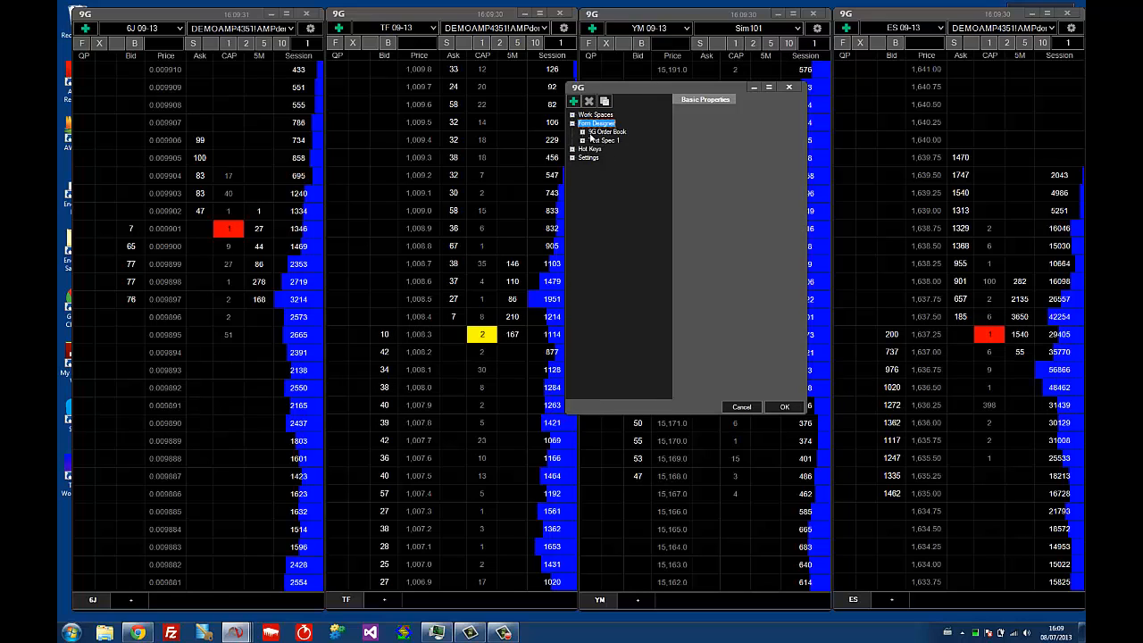
click(584, 133)
click(589, 142)
click(582, 140)
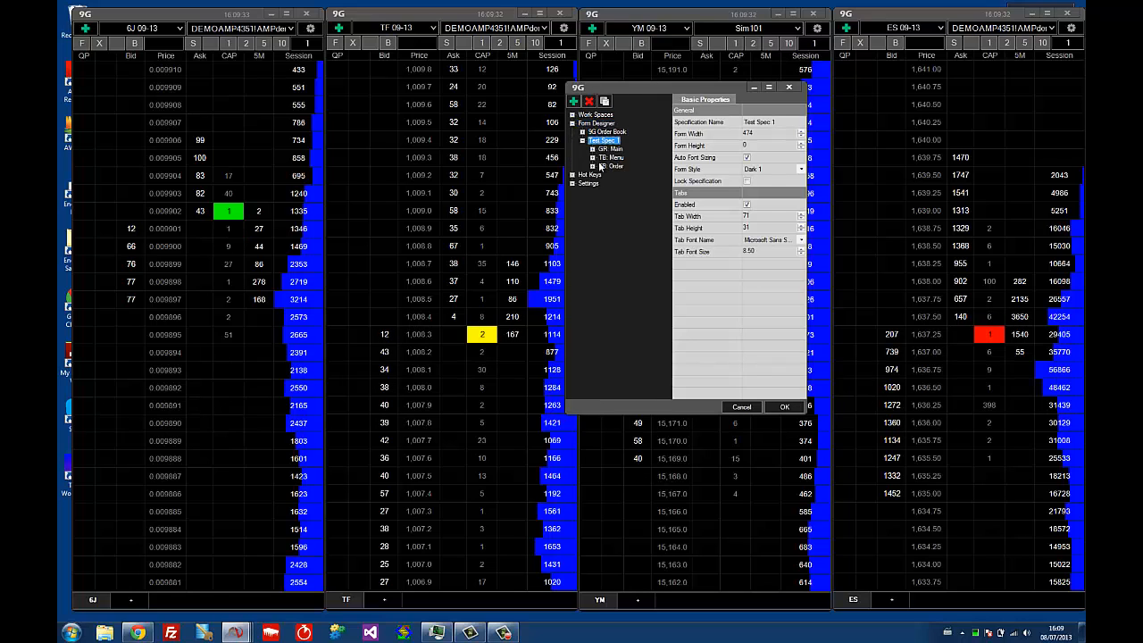
click(592, 149)
click(616, 176)
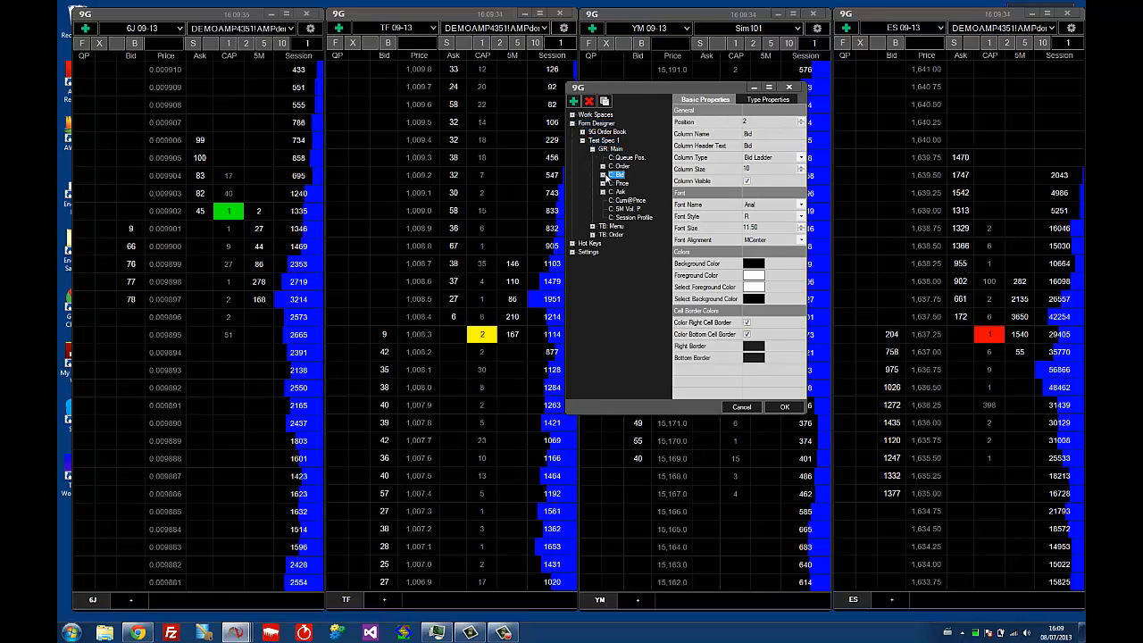
click(602, 175)
click(626, 183)
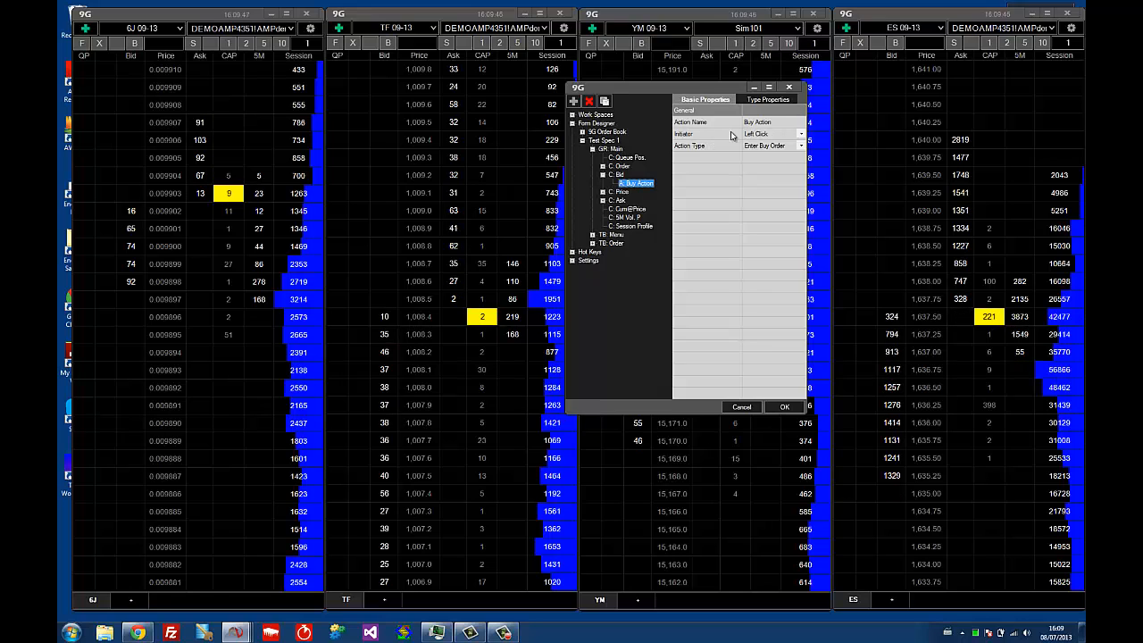
Examine the Buy Action's basic and type properties alongside the properties of its parent Bid column
click(759, 99)
click(718, 100)
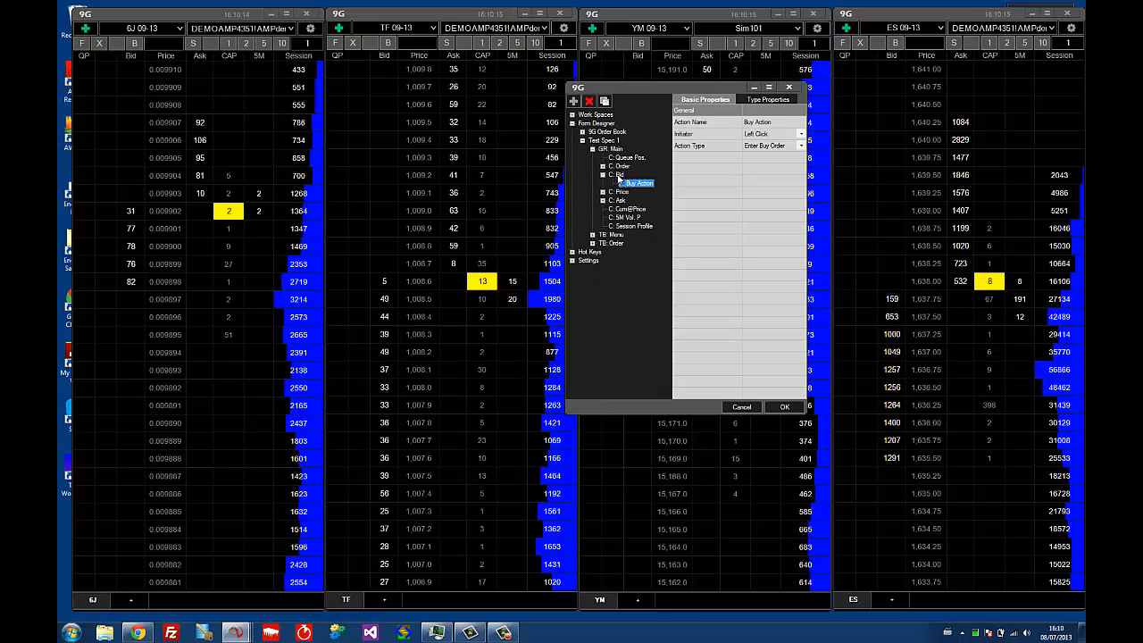
click(618, 175)
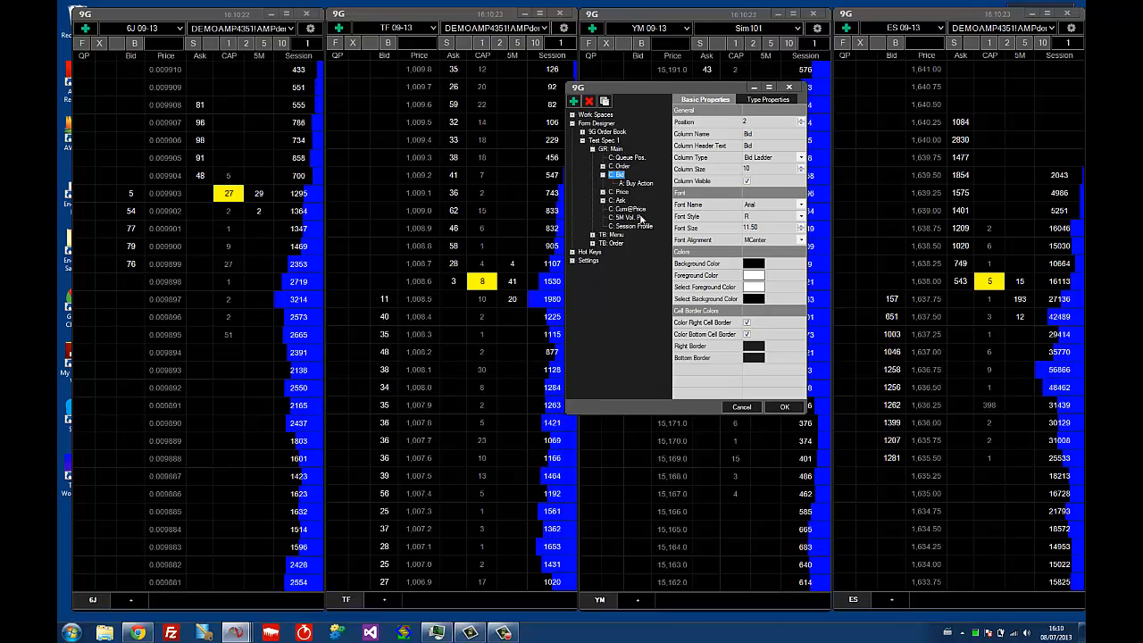
click(636, 185)
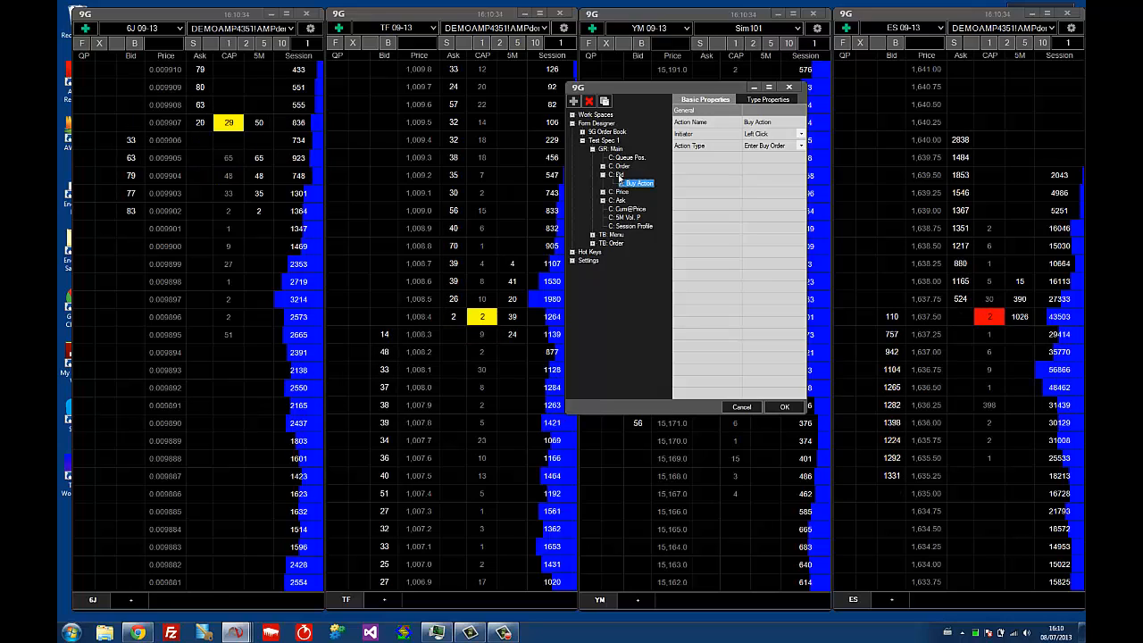
click(619, 176)
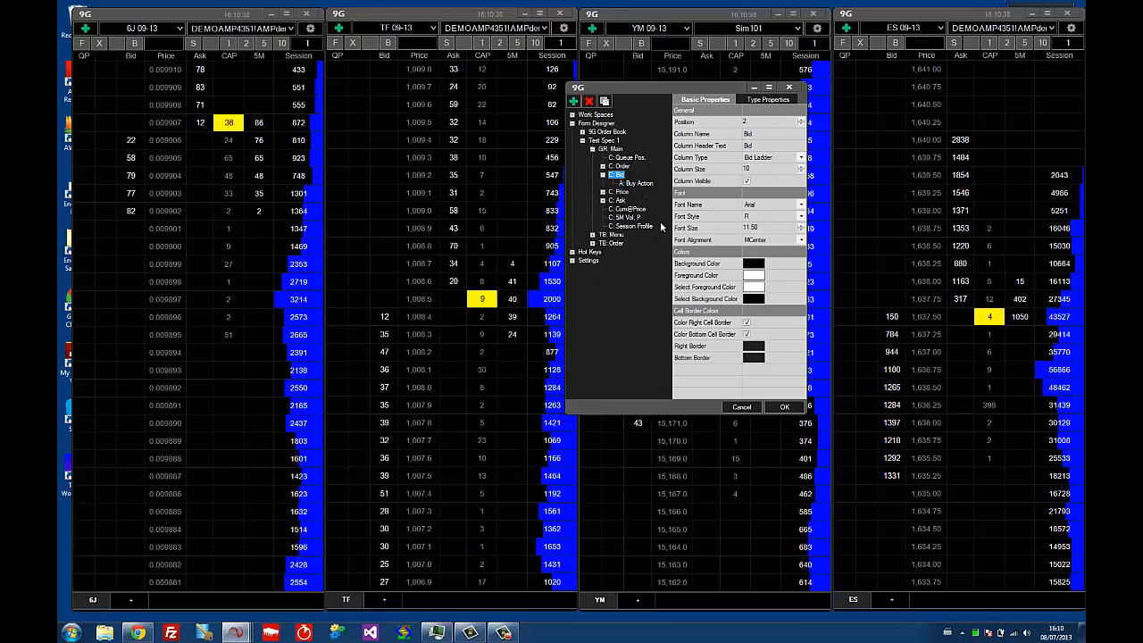
click(632, 184)
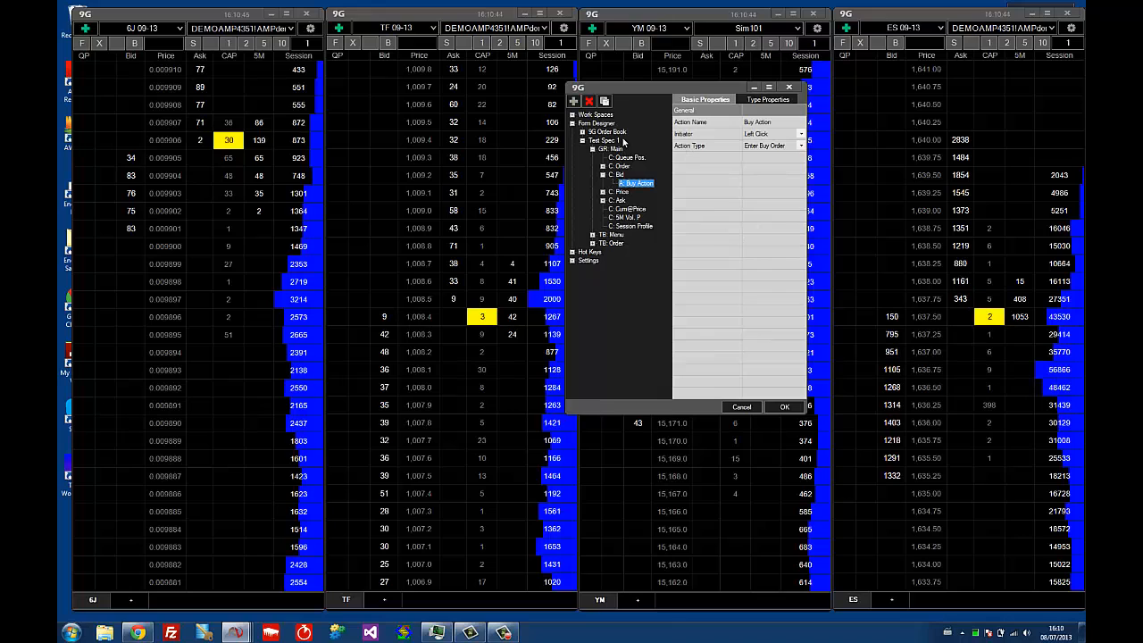
click(618, 175)
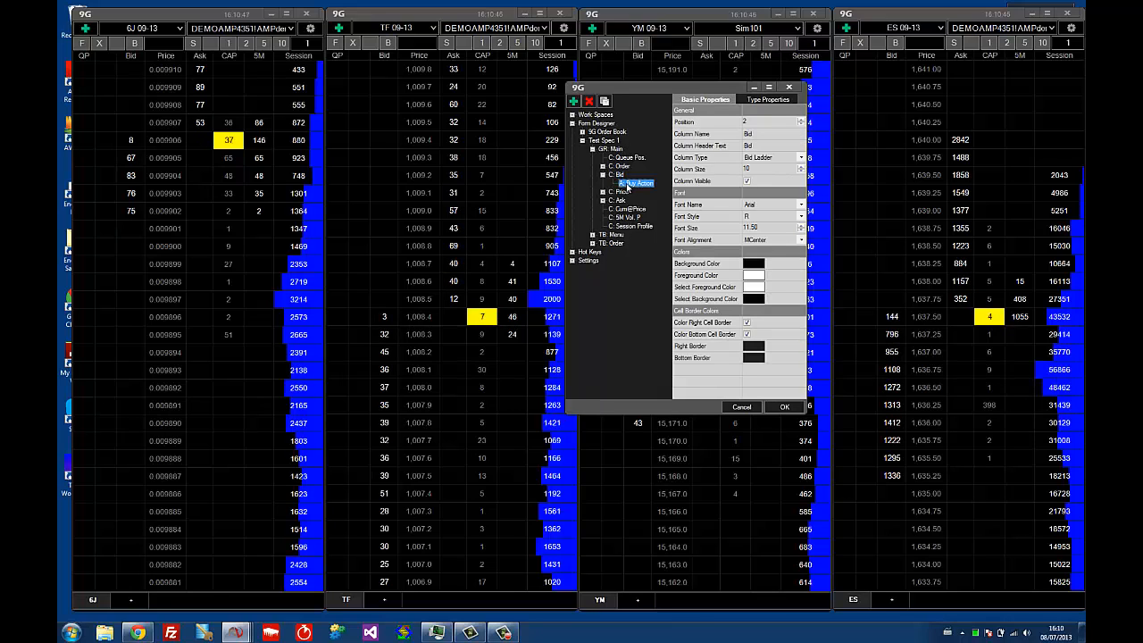
Compare the basic properties of the Bid column with those of its Buy Action in Test Spec 1's Main grid
click(619, 175)
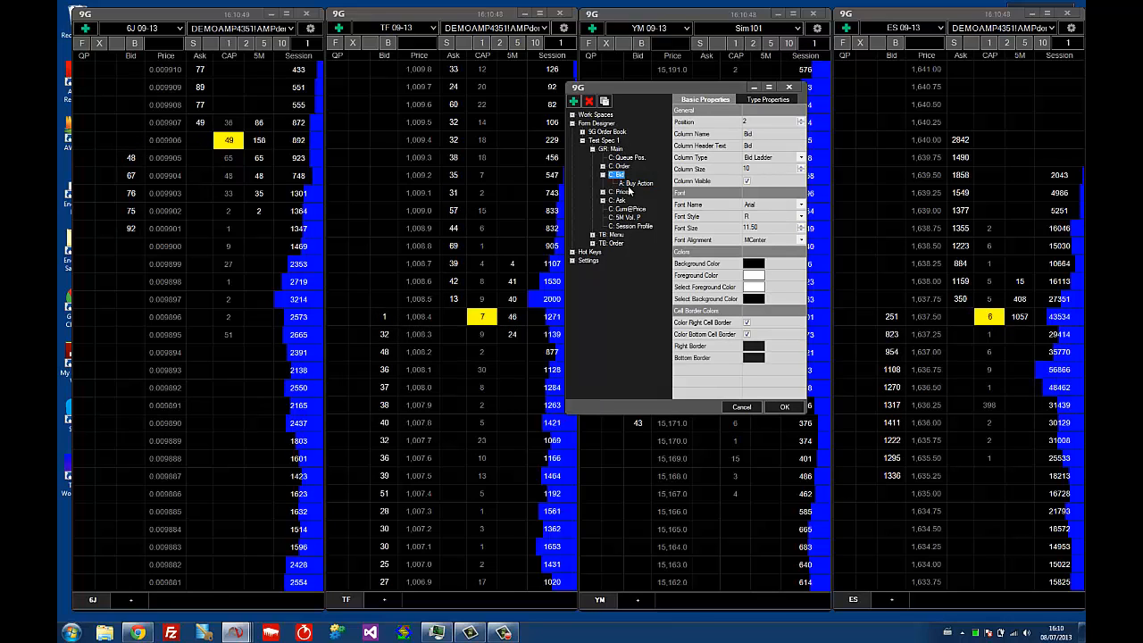
click(625, 183)
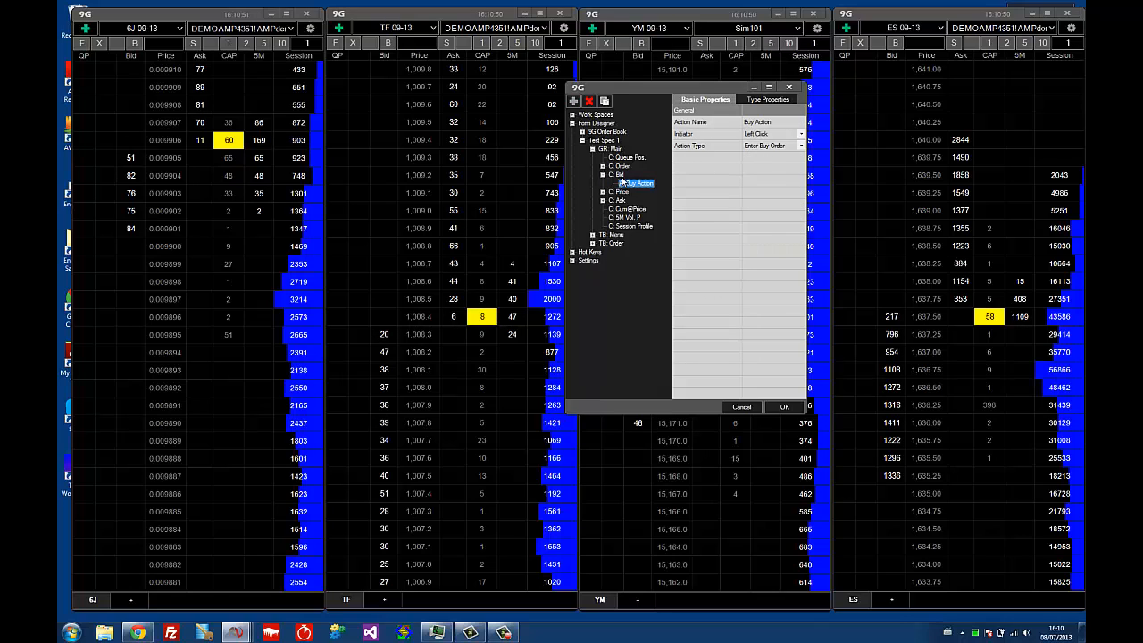
click(618, 175)
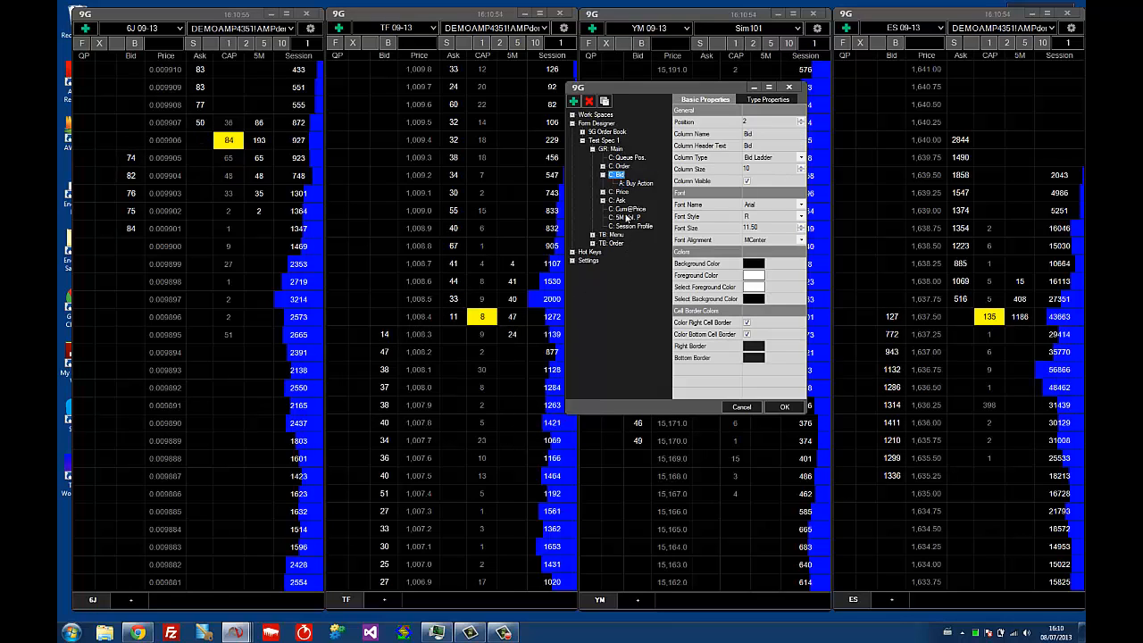
click(636, 183)
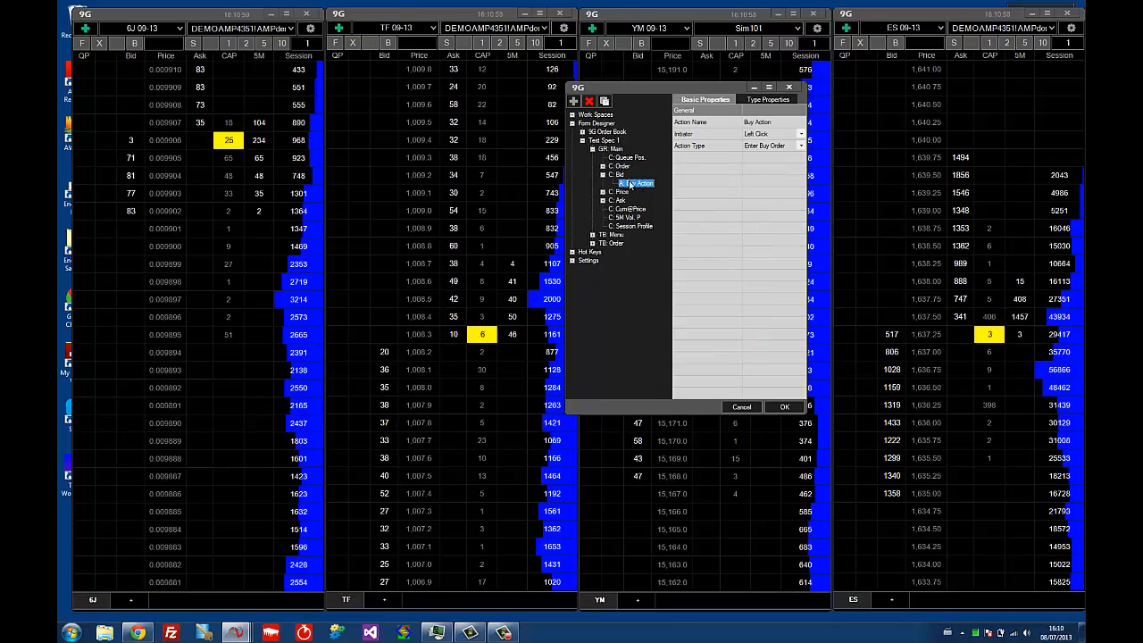
Review the Ask column's Sell Action and Sell Action (DC) settings, then collapse the column and view its basic properties
click(603, 201)
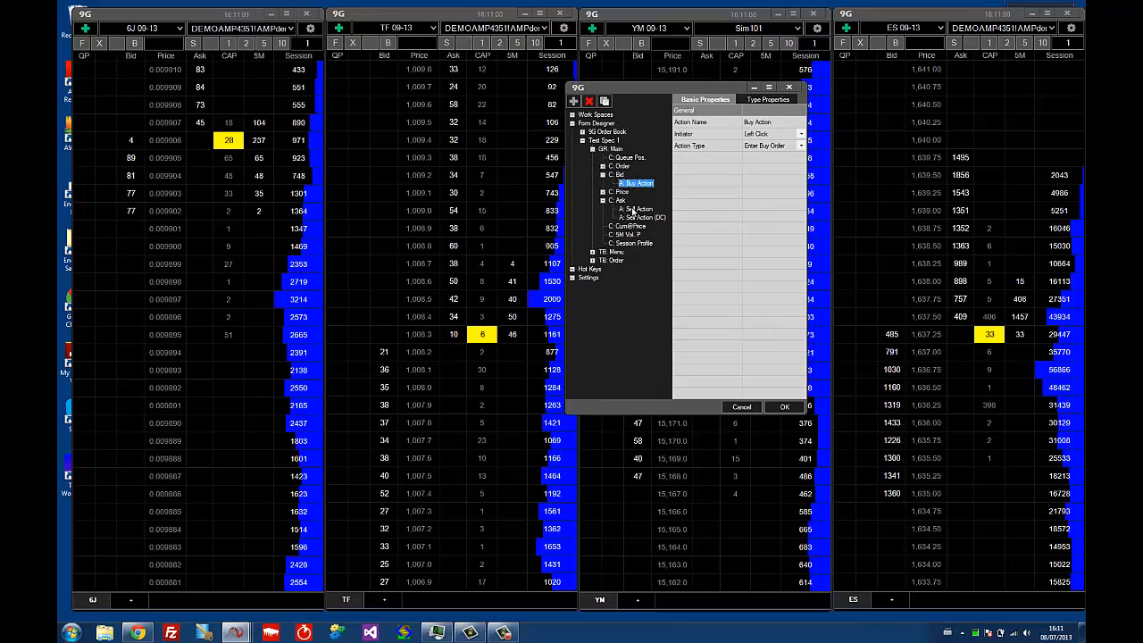
click(636, 209)
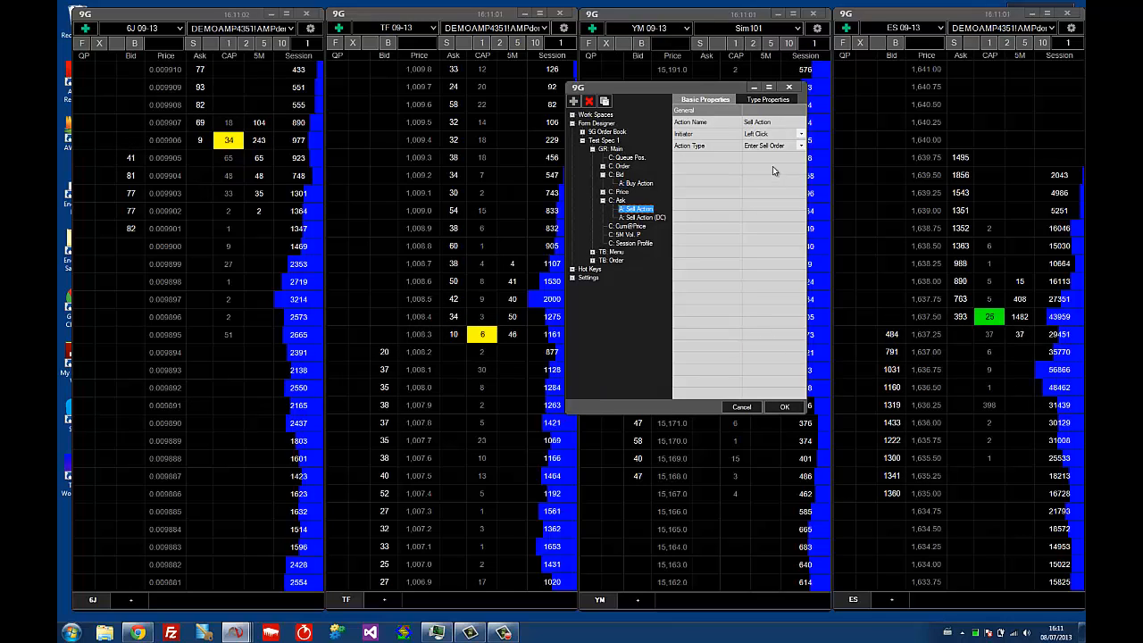
click(639, 218)
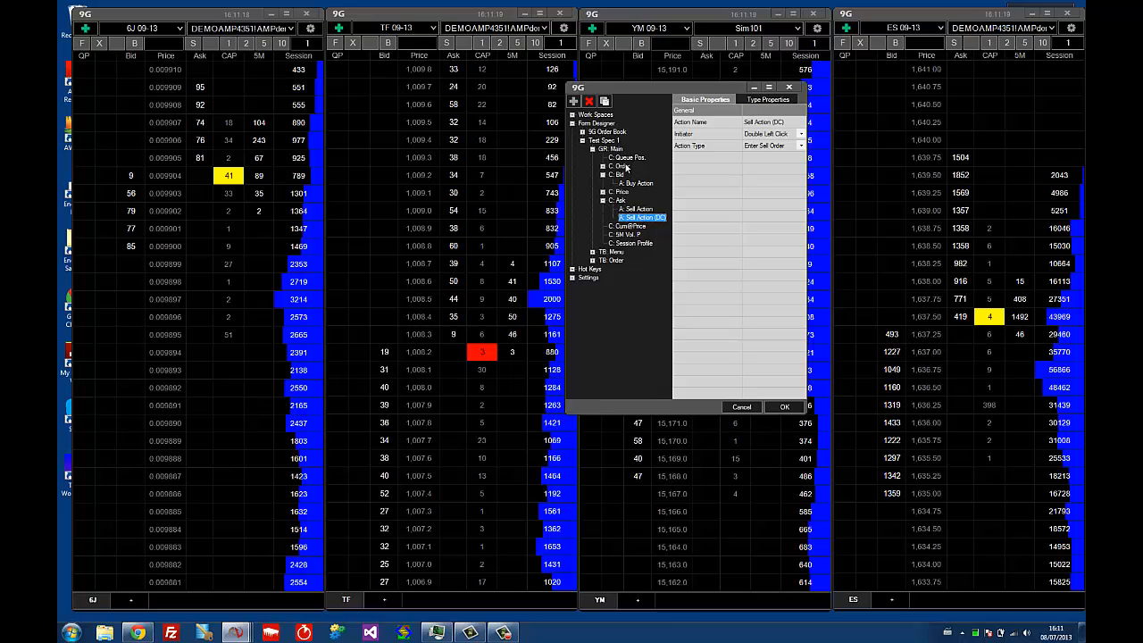
double_click(614, 200)
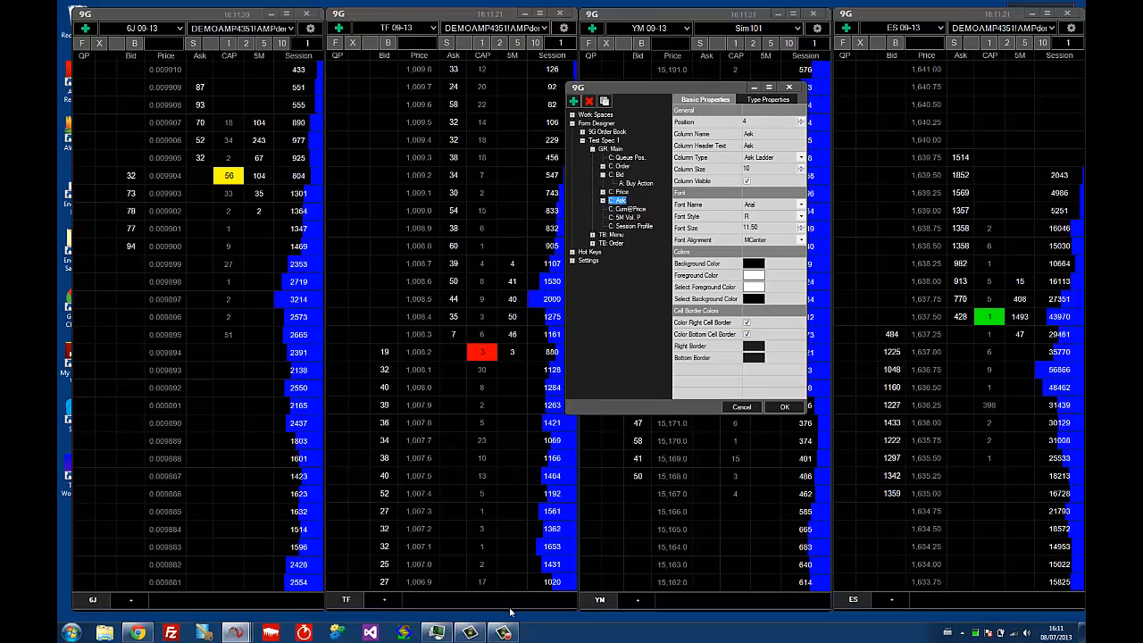
key(F9)
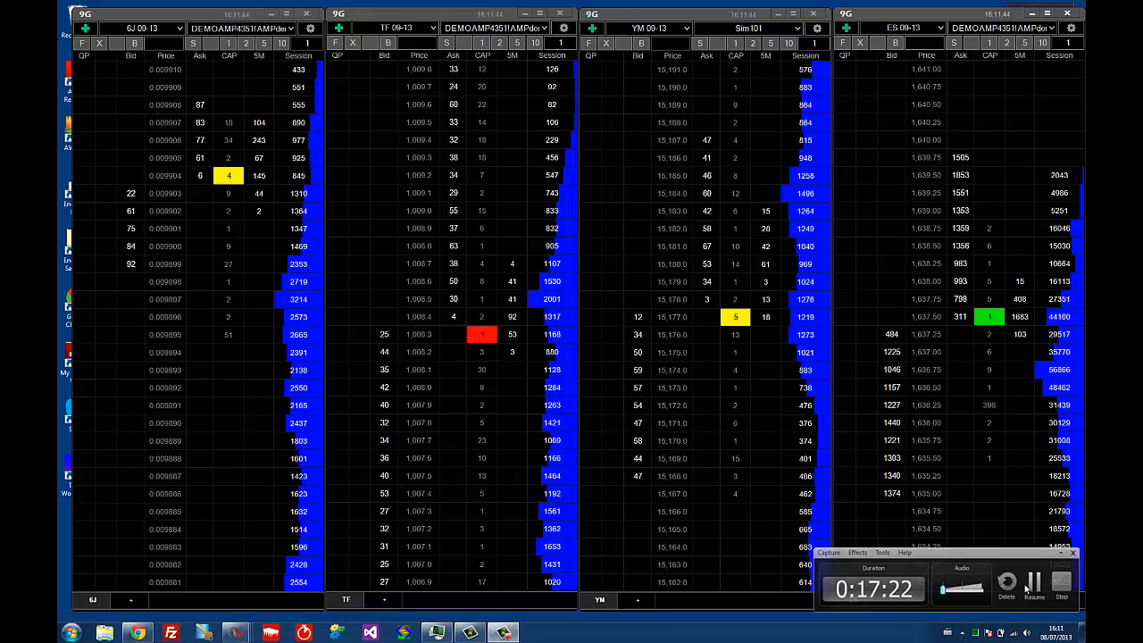
click(1026, 585)
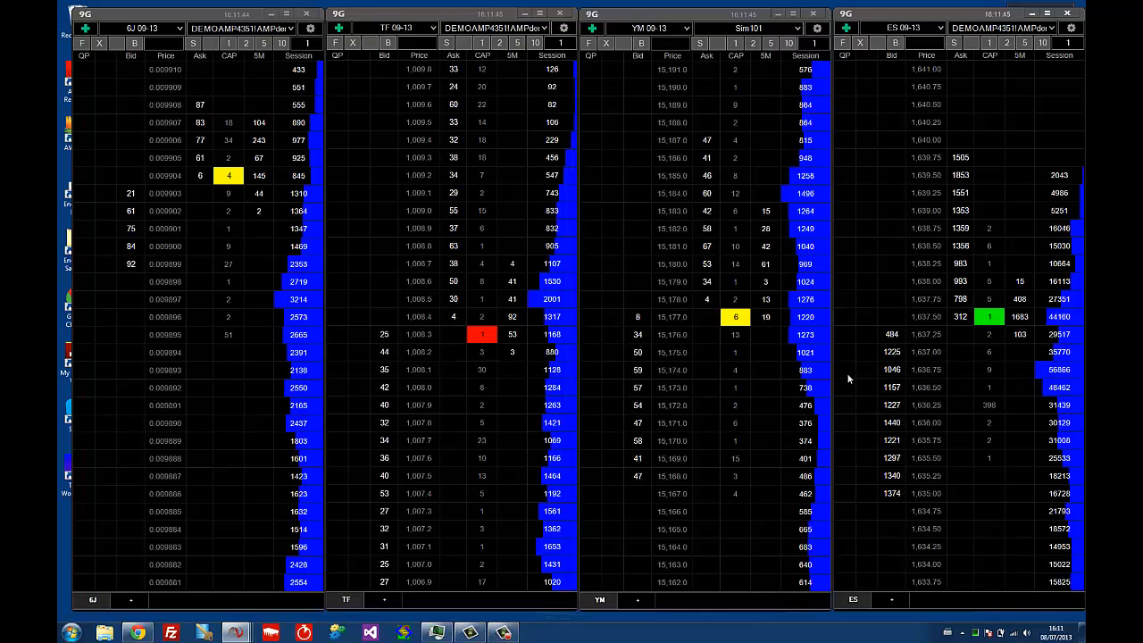